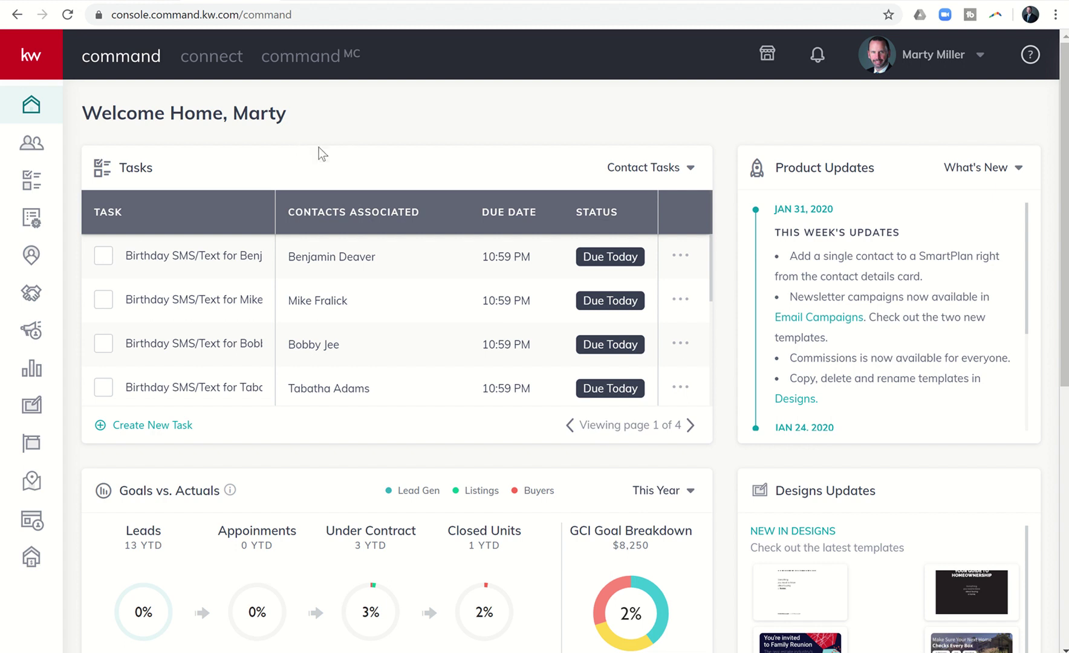
left_click(29, 301)
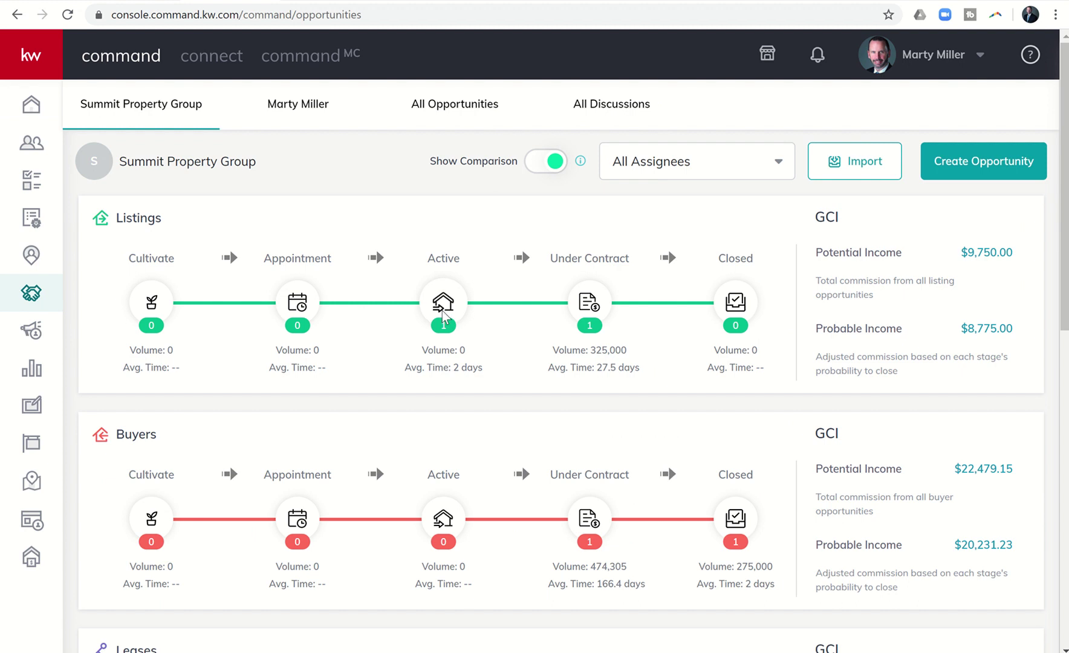
left_click(443, 311)
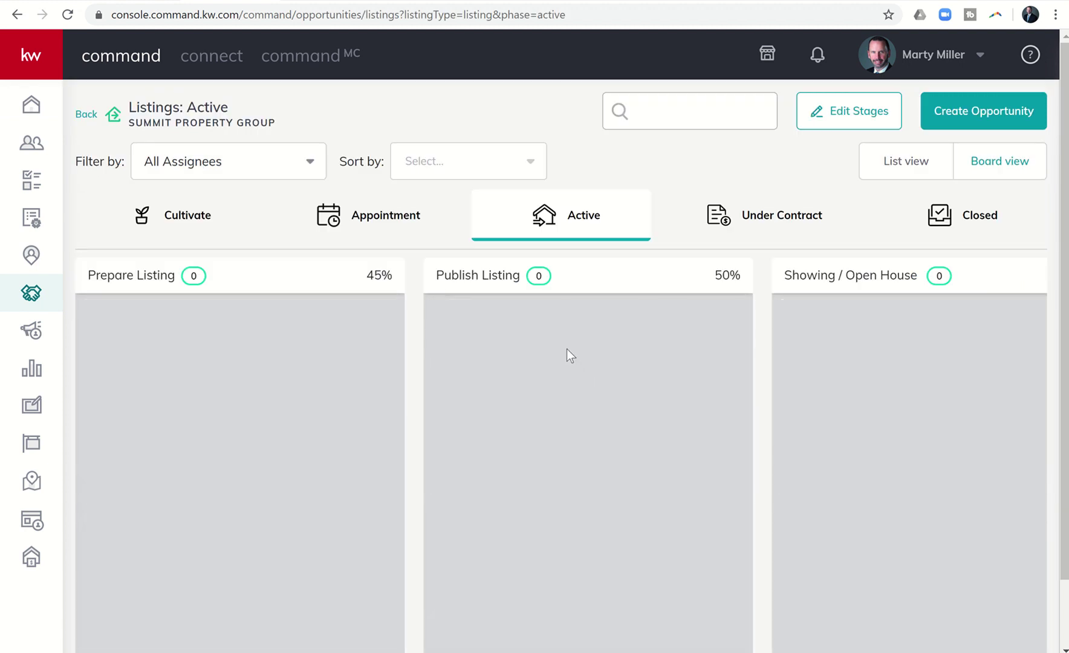
scroll(565, 349, "right", 9)
left_click(752, 324)
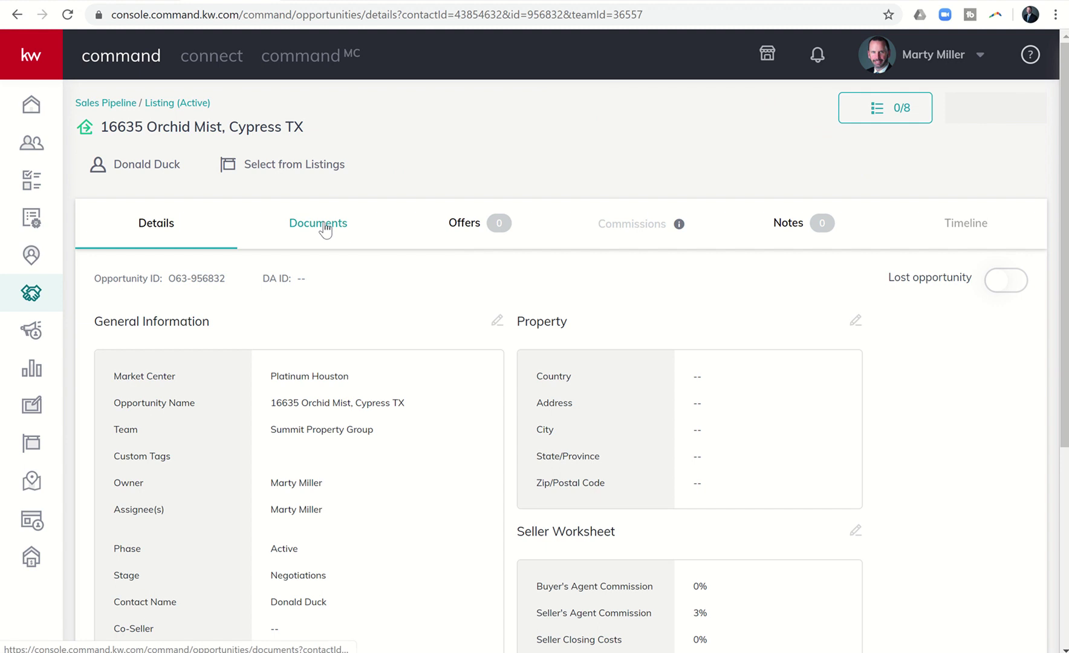
left_click(323, 230)
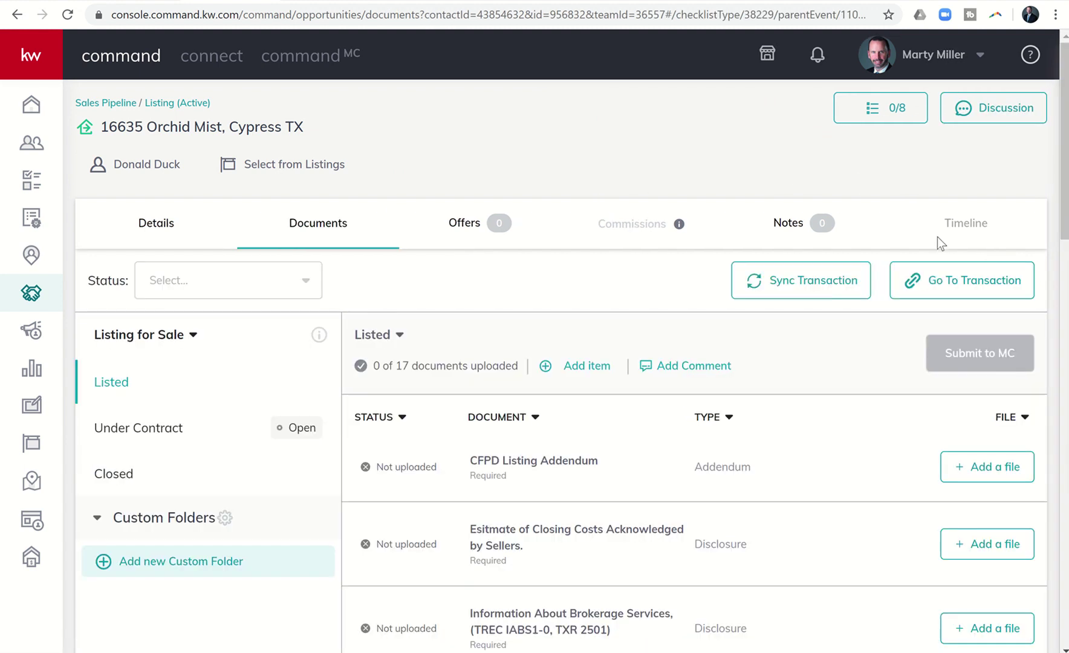
left_click(950, 289)
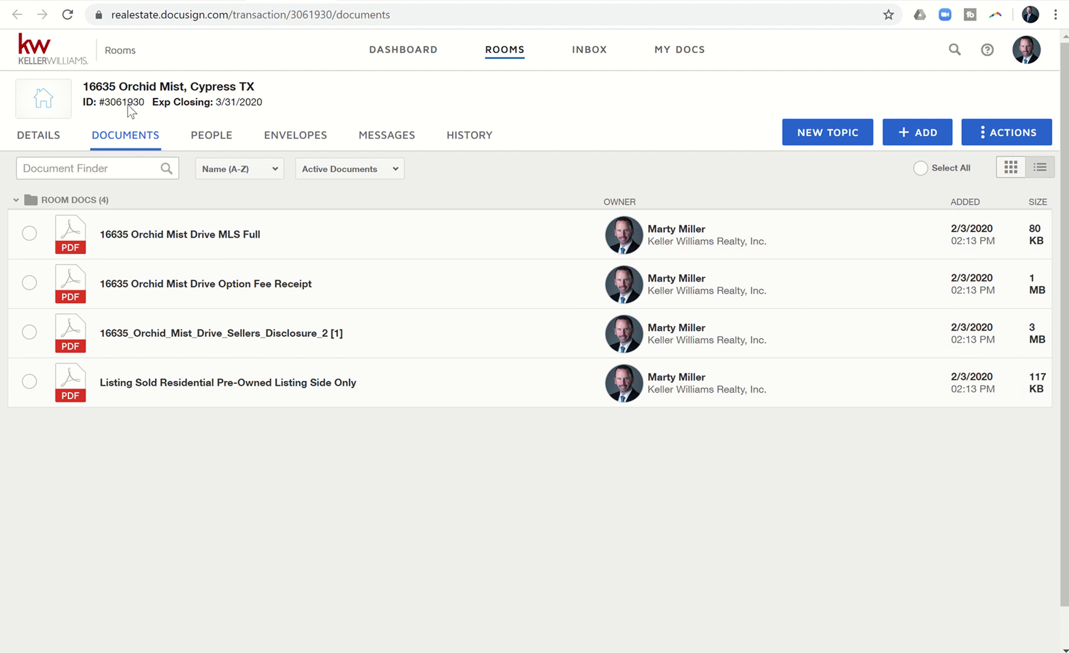
Forward the Test Email in Gmail to the agent's DocuSign mail address.
mouse_move(141, 101)
left_click(40, 2)
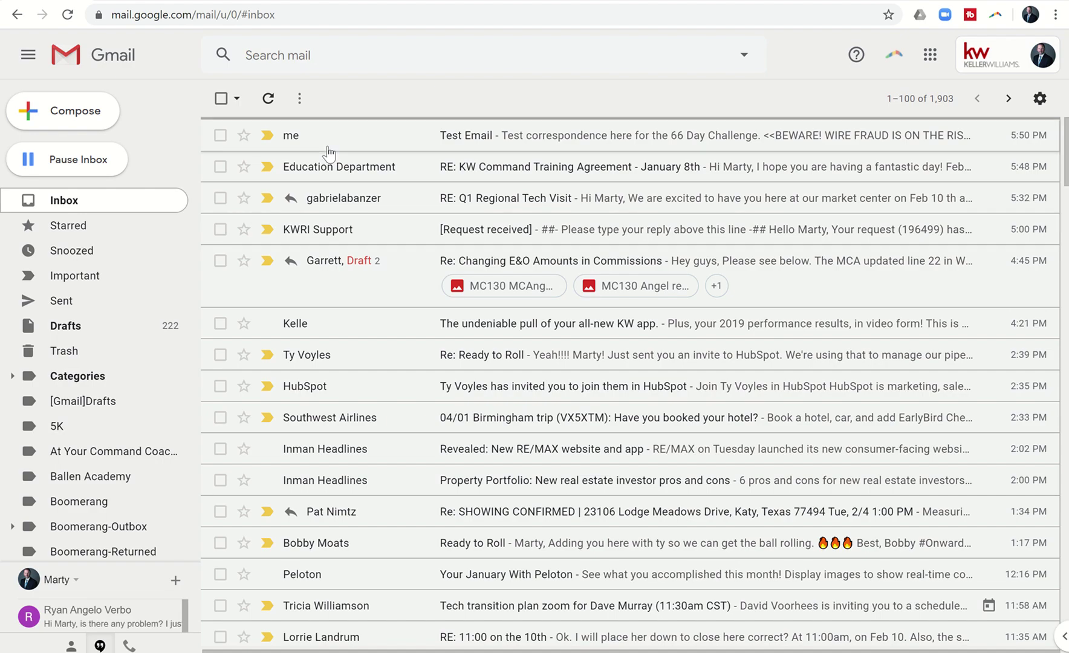
left_click(327, 144)
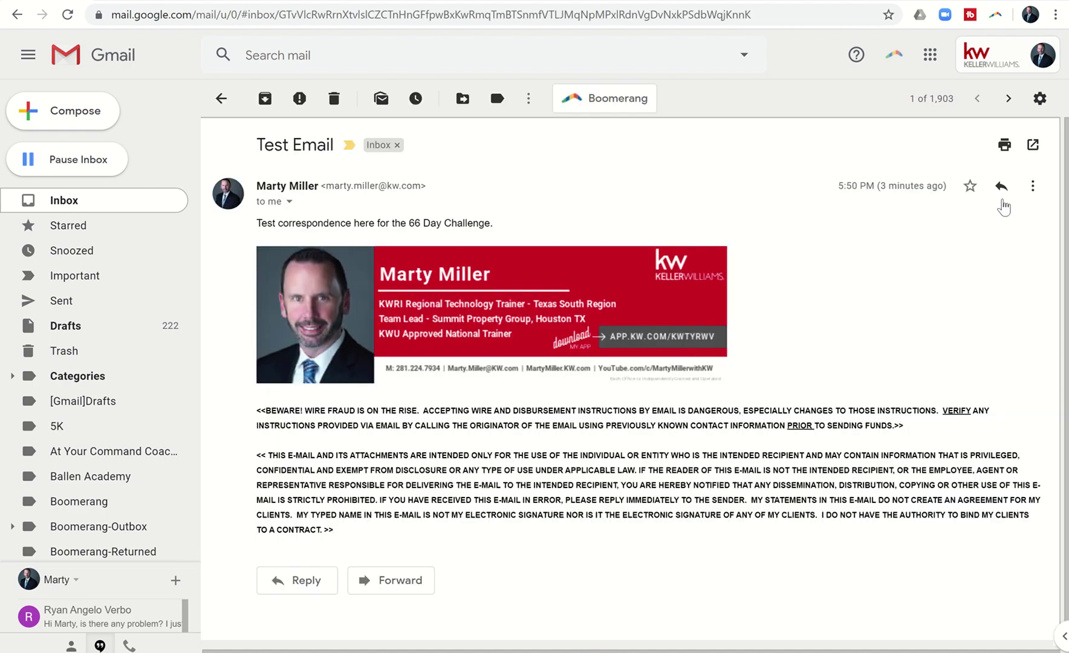
left_click(1032, 185)
left_click(983, 237)
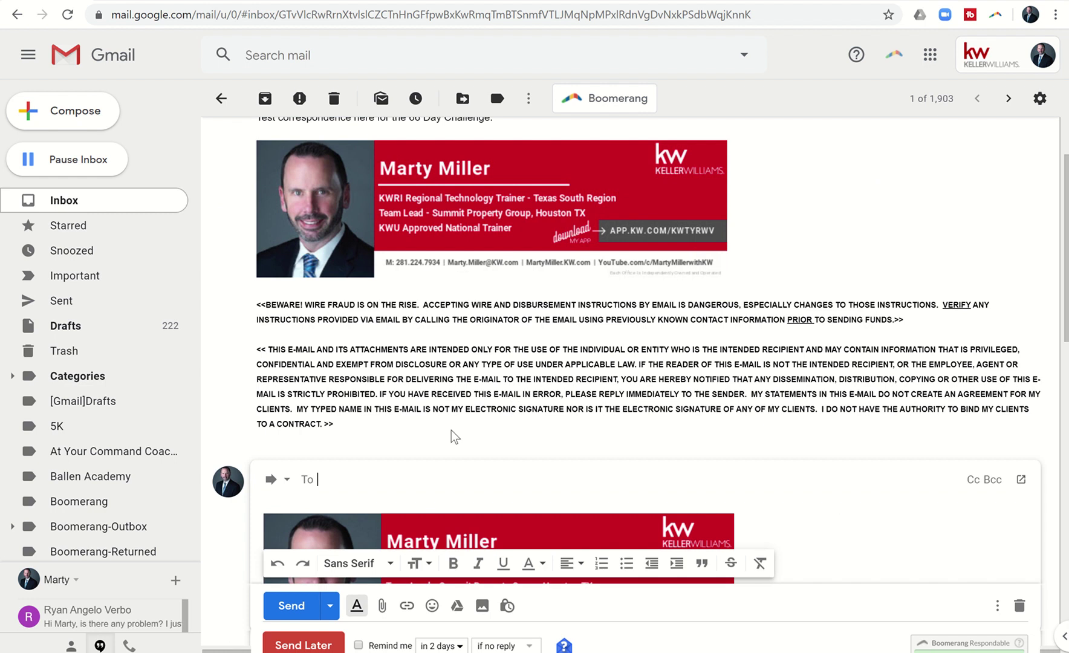
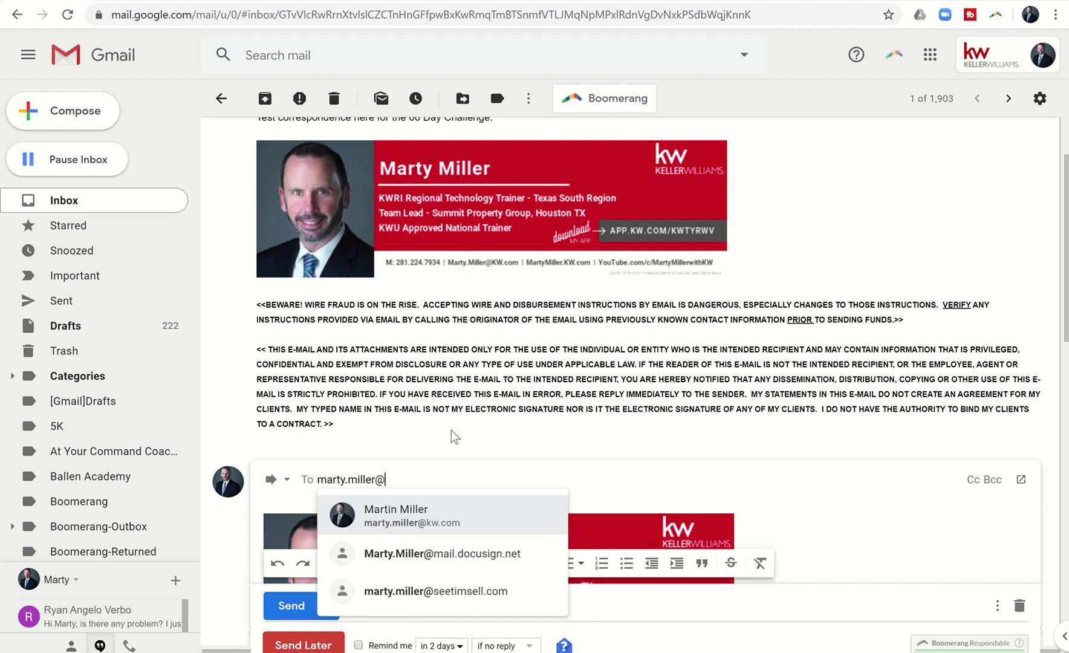
left_click(454, 557)
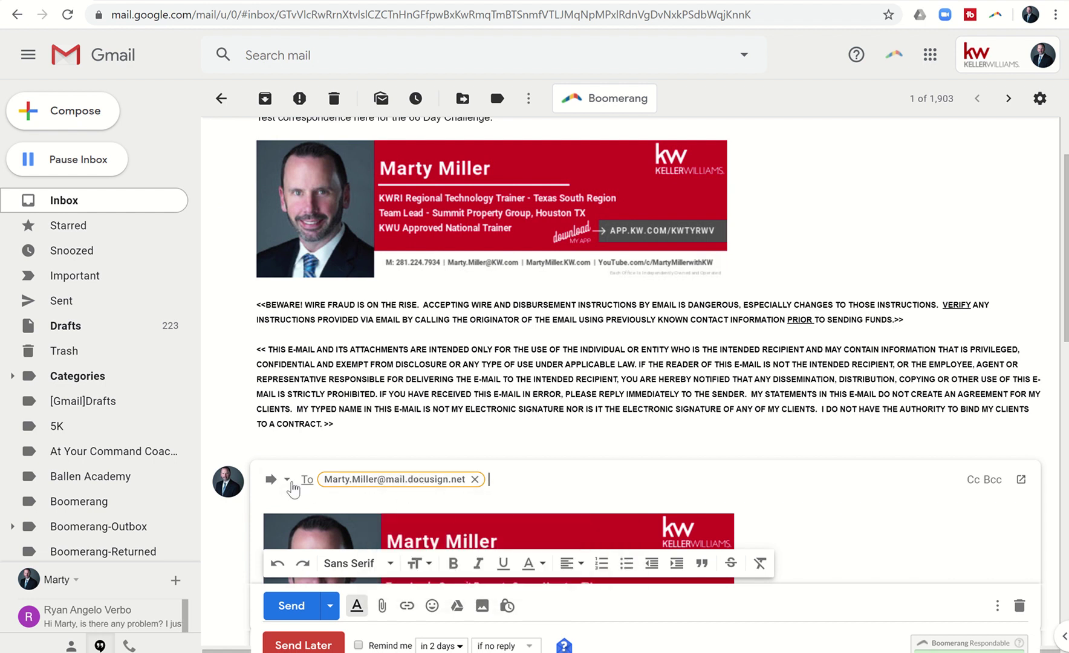
Replace the forward's subject with '#PDF #3061930', using the room's ID, and send it.
left_click(288, 480)
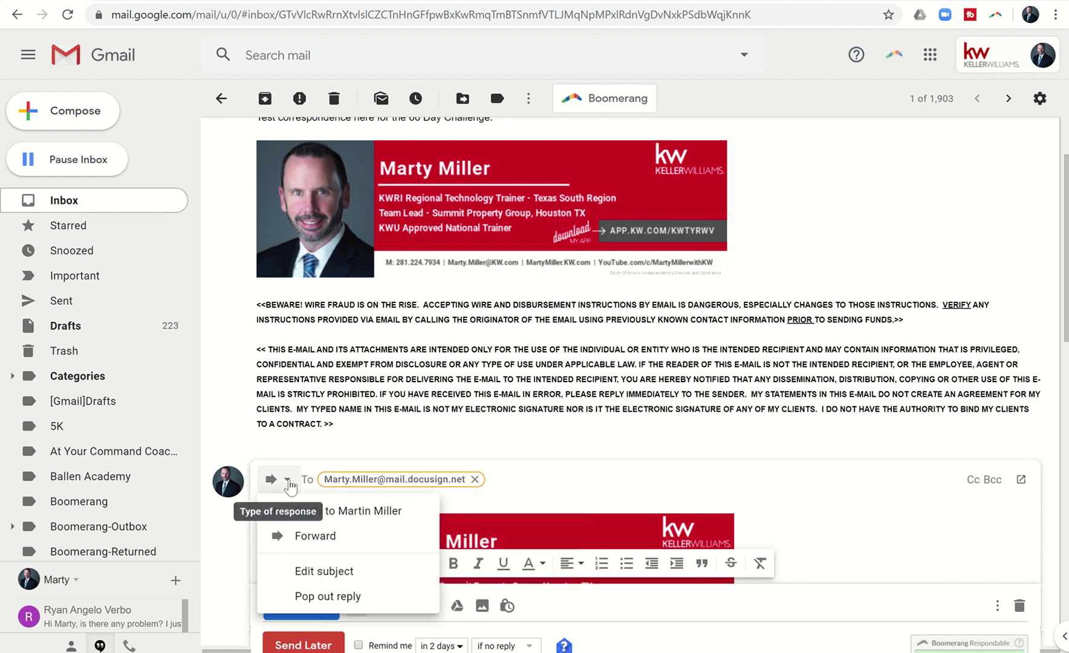
left_click(314, 569)
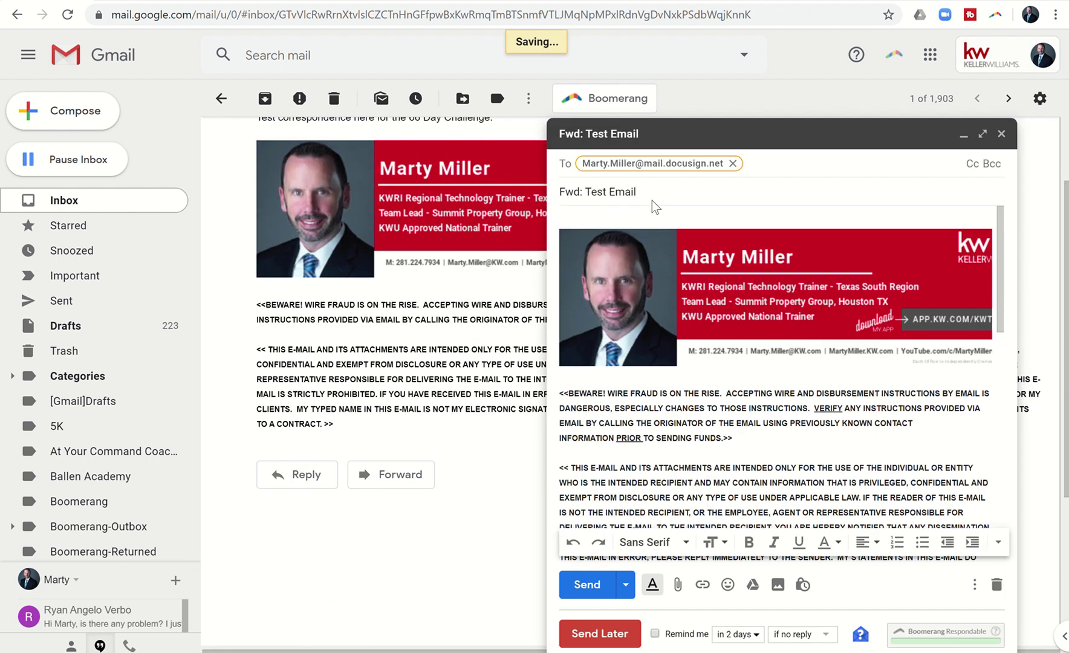
left_click_drag(653, 193, 563, 221)
key("BackSpace")
type("#PDF")
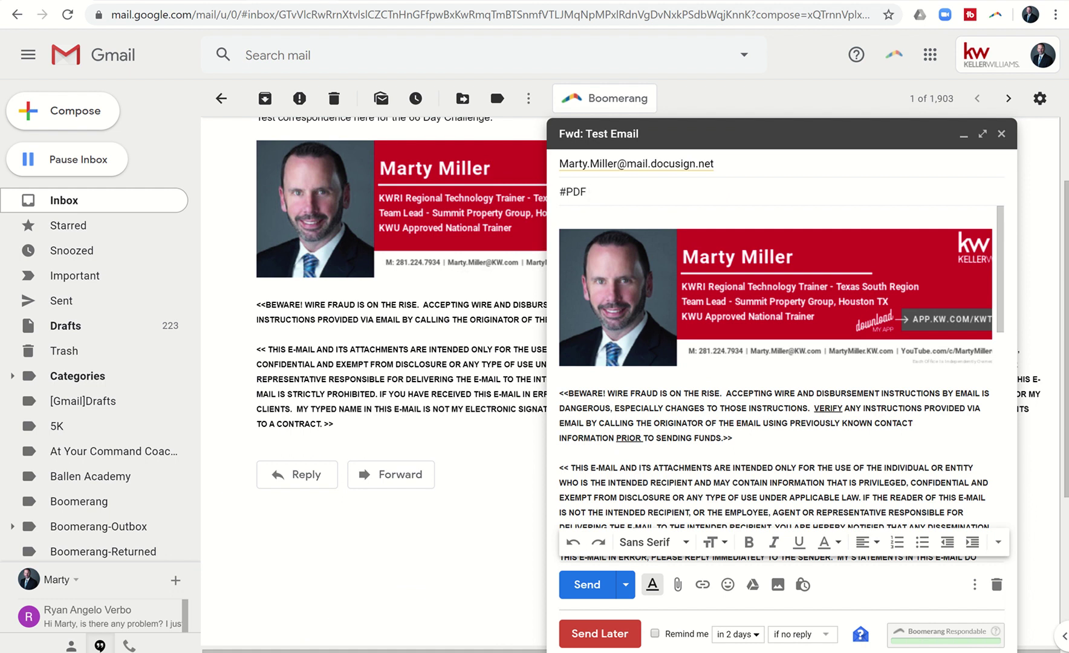
key("ctrl+Tab")
mouse_move(124, 98)
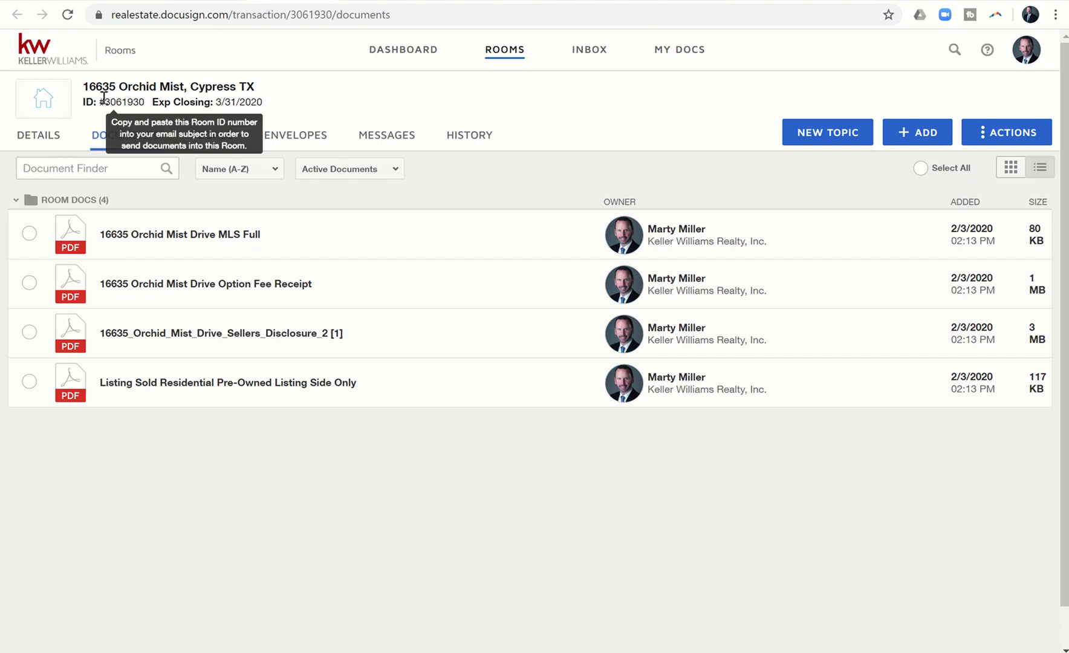
key("ctrl+shift+Tab")
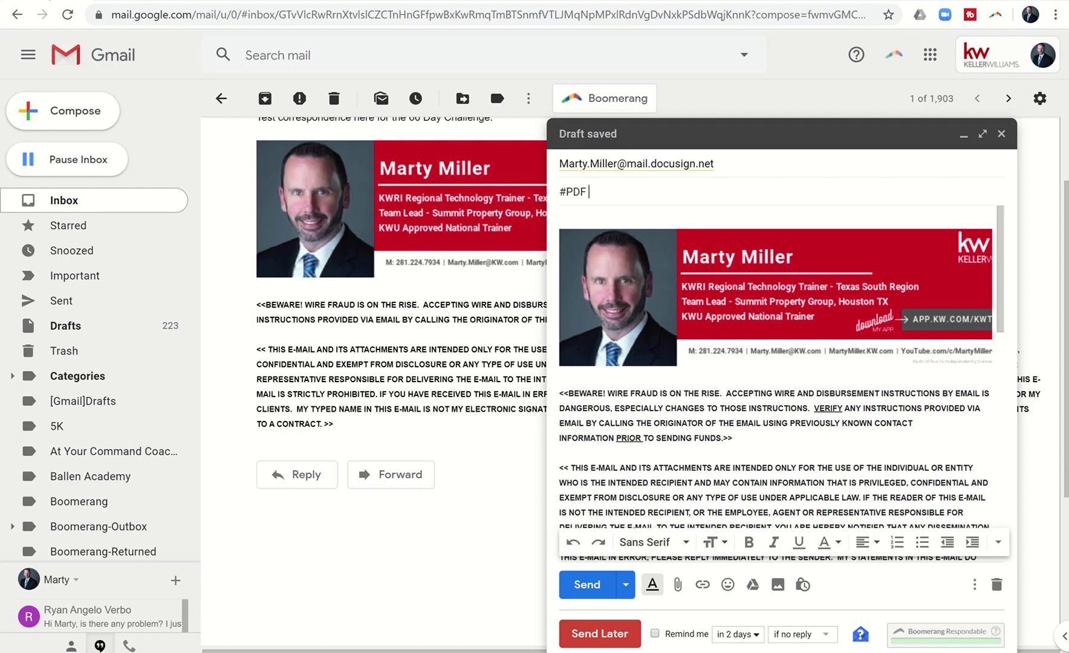
type("#3061930")
left_click(586, 585)
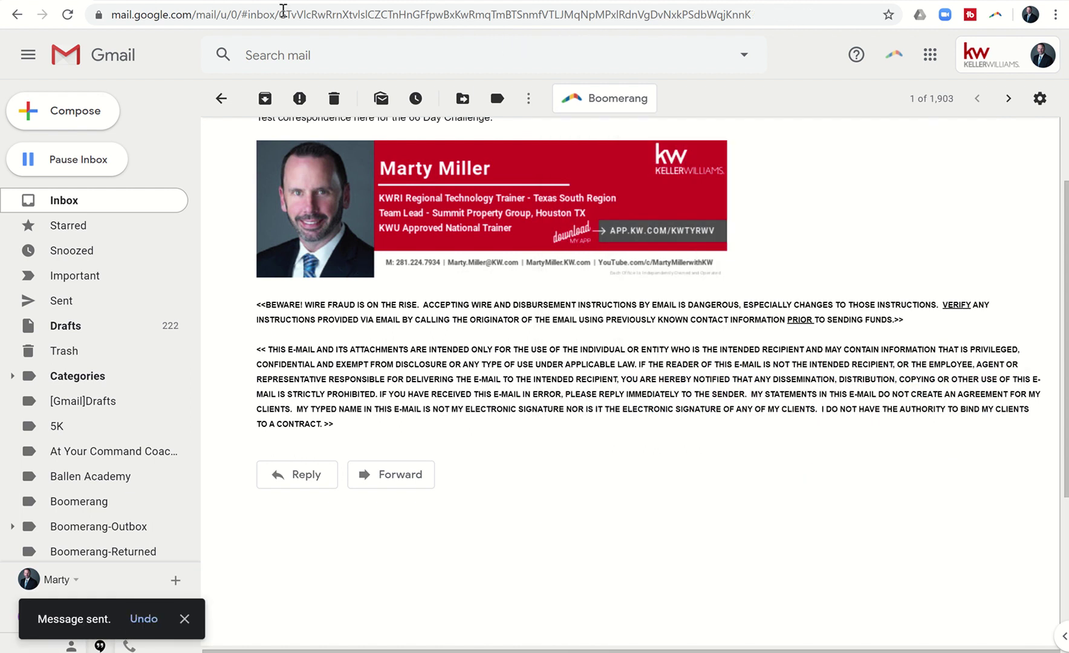
Reload the Orchid Mist room until the emailed PDF appears as its fifth document.
left_click(199, 1)
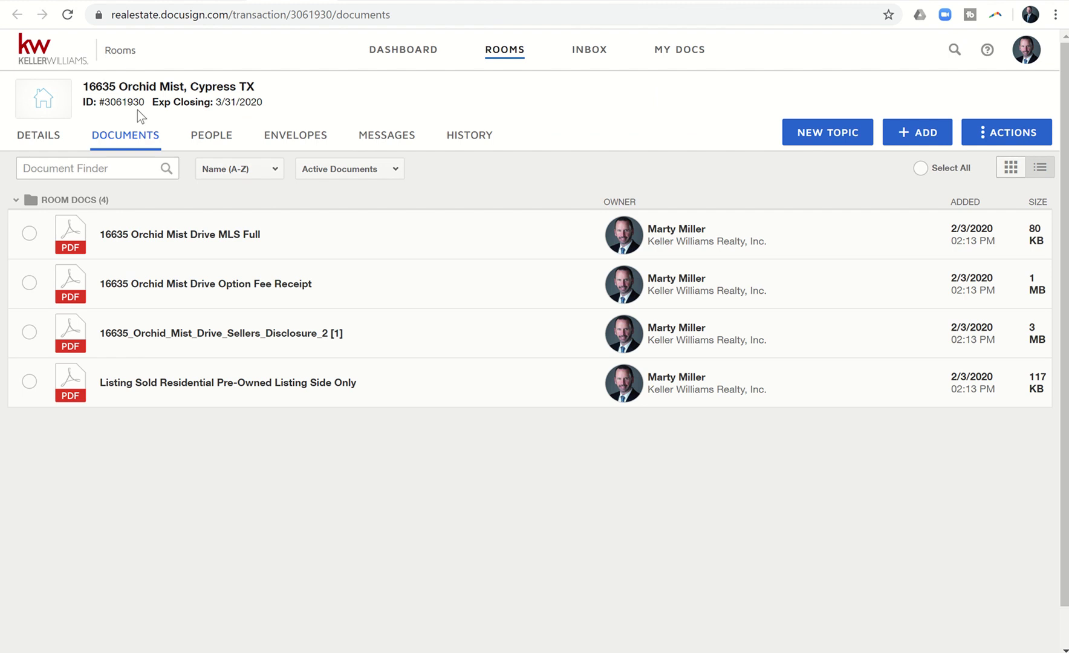
left_click(67, 18)
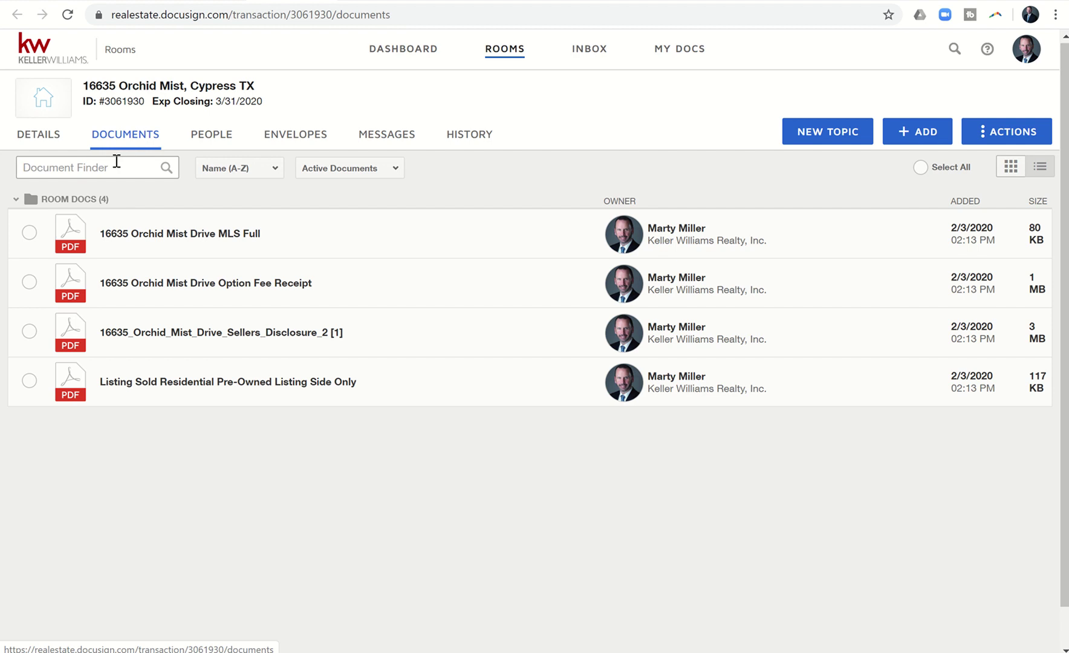
left_click(68, 16)
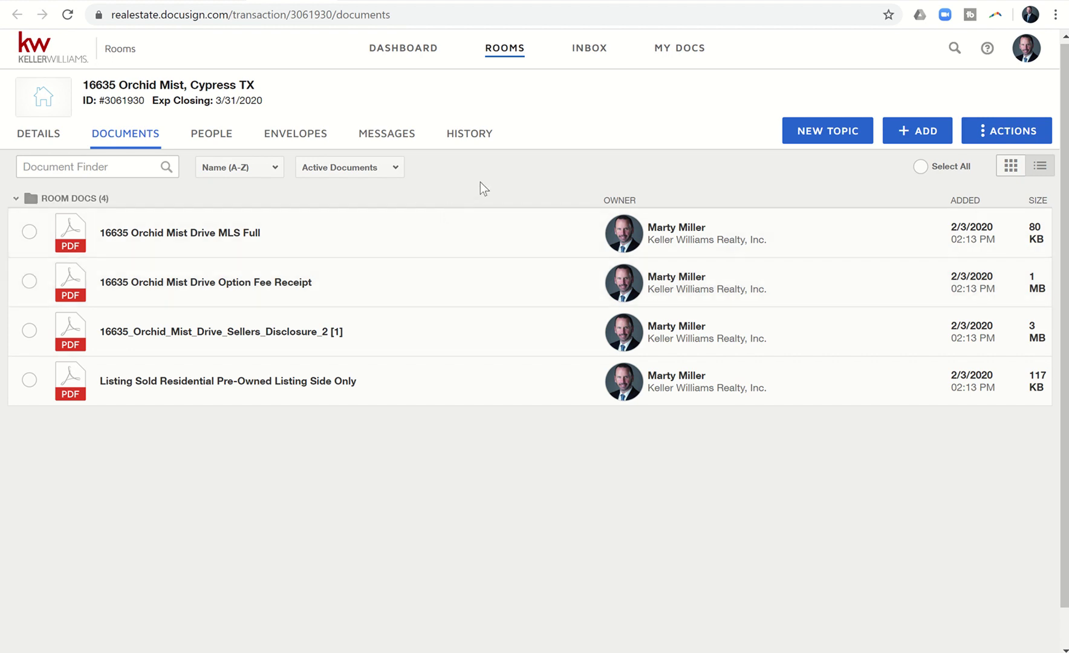
left_click(68, 15)
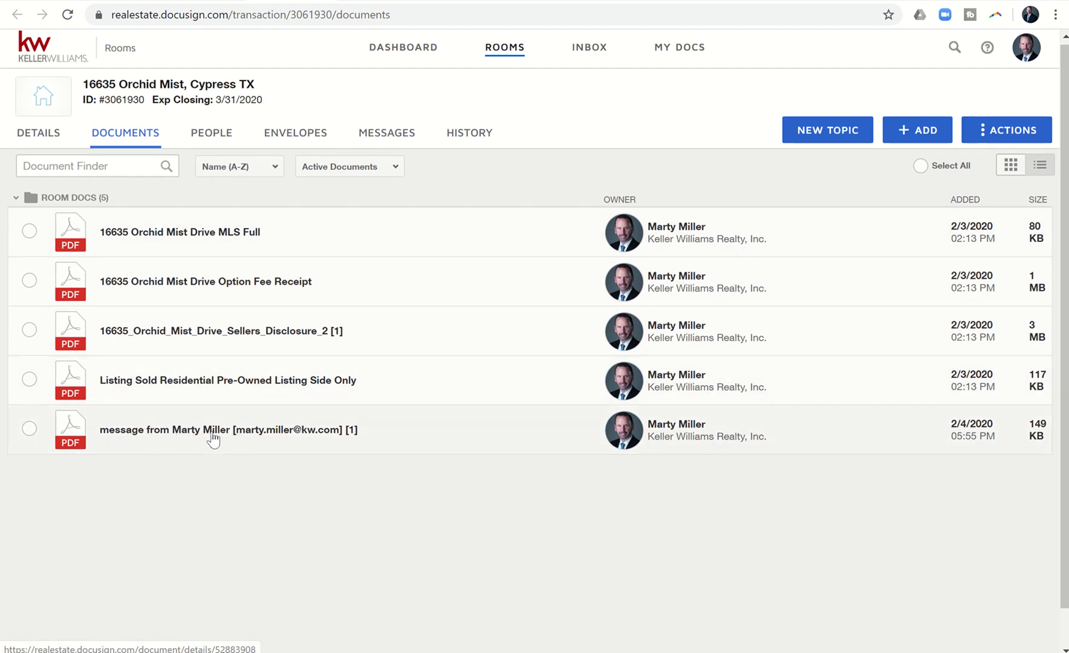
Open the new message PDF and check that it shows the Test Email's '66 Day Challenge' text.
left_click(212, 430)
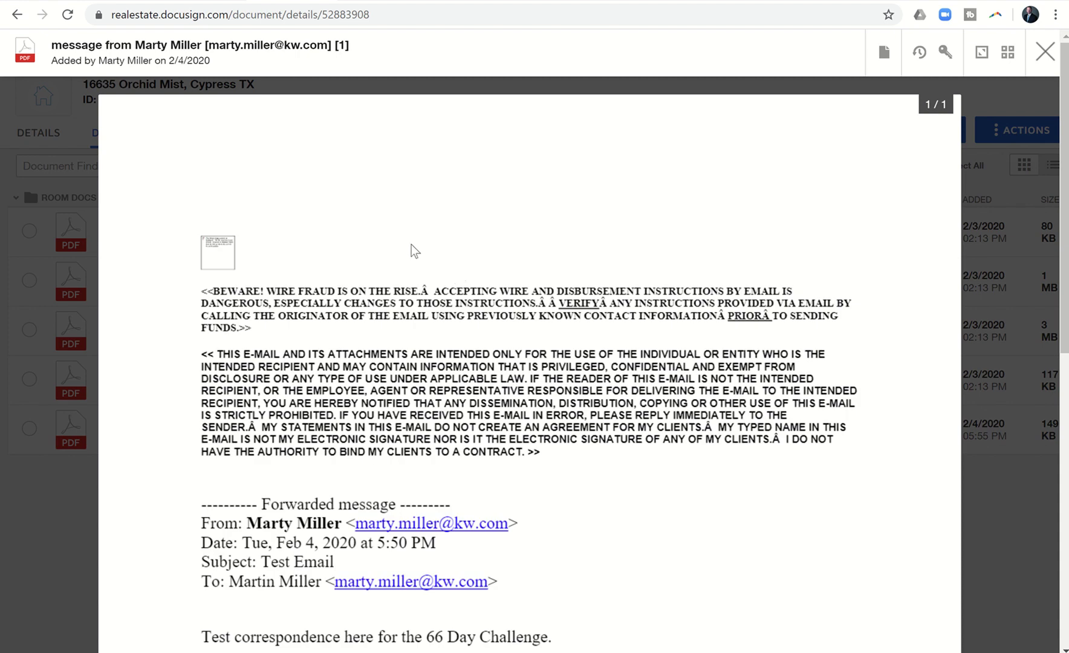
scroll(411, 244, "down", 5)
scroll(411, 249, "up", 3)
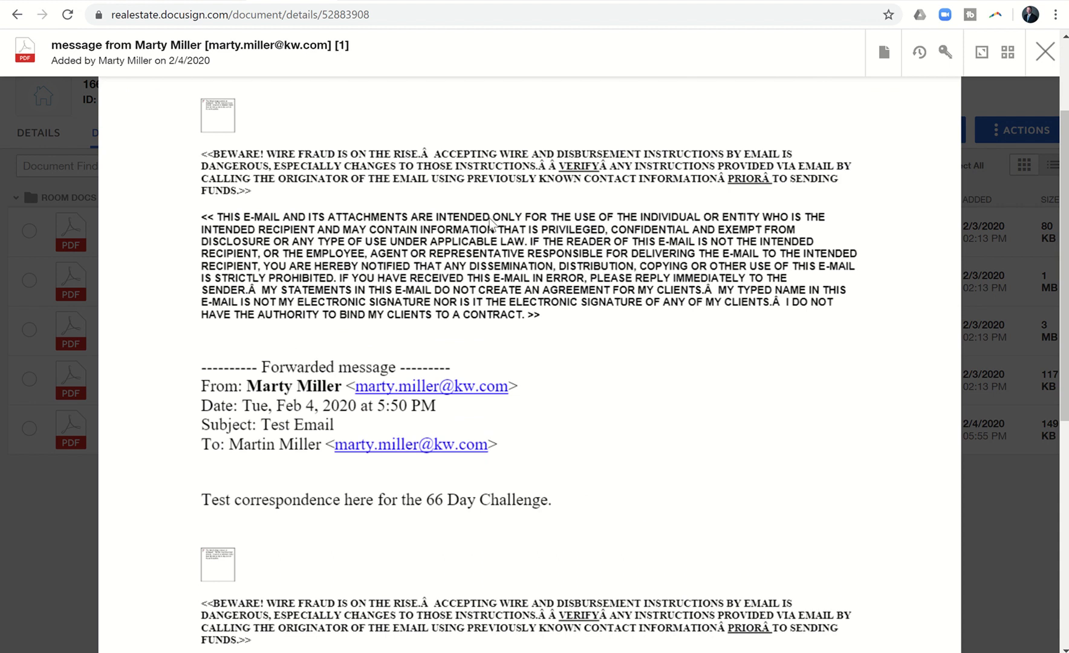
scroll(470, 245, "down", 3)
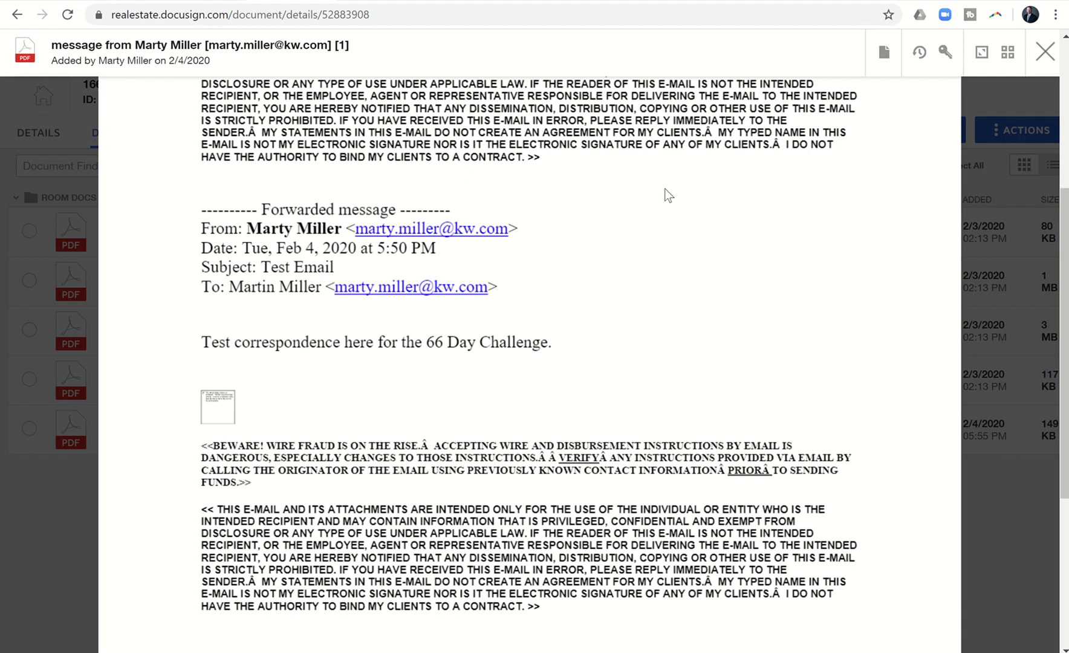
Close the PDF viewer to return to the room's five-document list.
left_click(1038, 54)
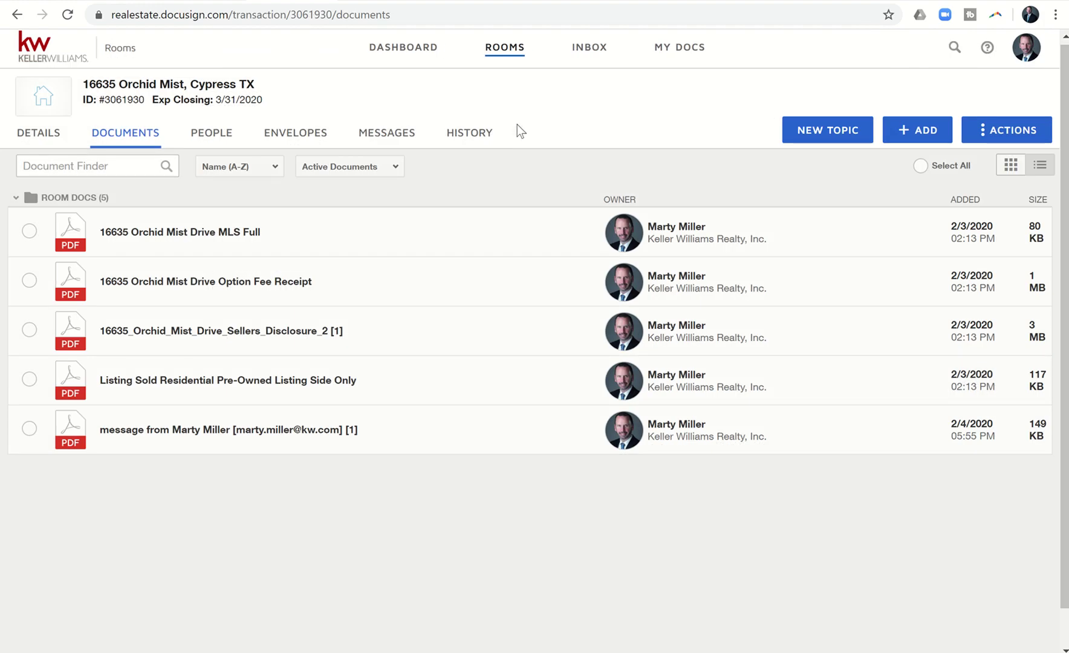